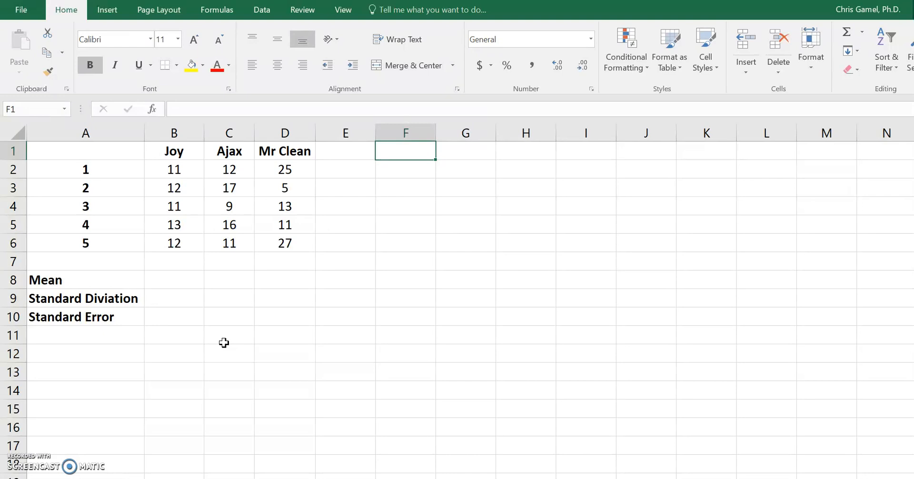
Calculate the Joy mean in B8 with the AVERAGE function over B2:B6
left_click(182, 279)
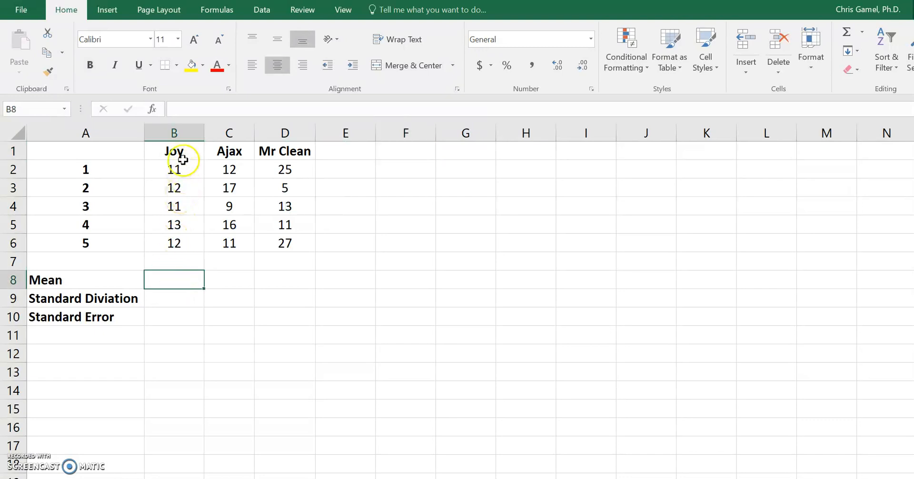
left_click(153, 111)
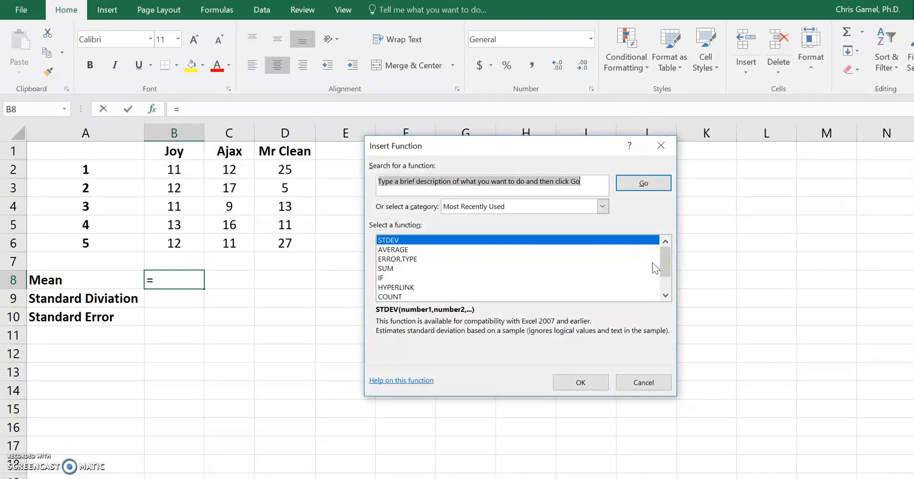
left_click(396, 250)
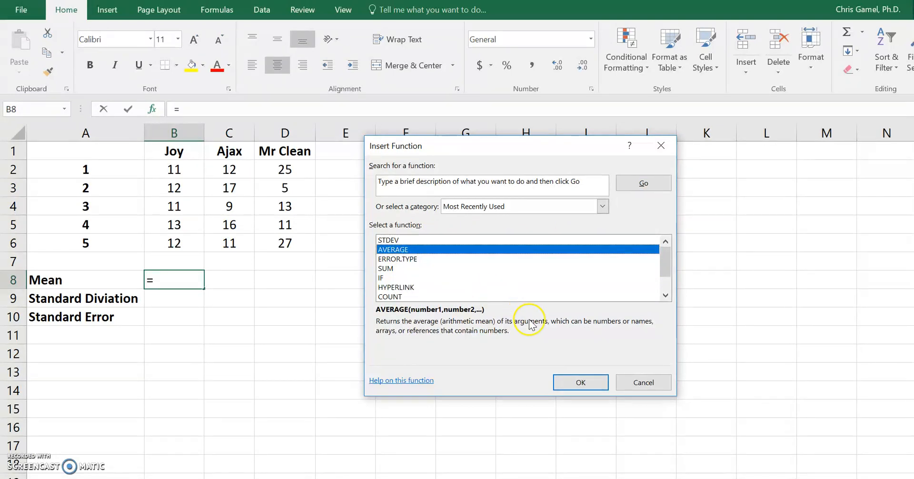
left_click(574, 384)
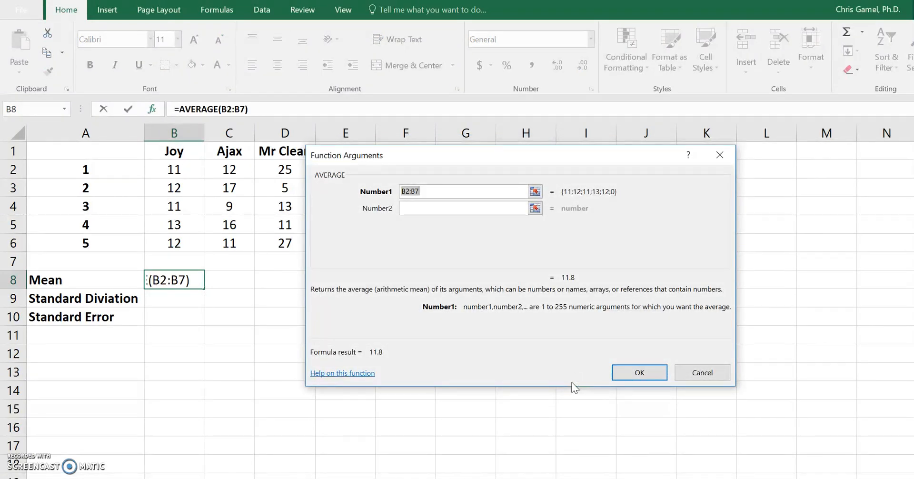
left_click(180, 172)
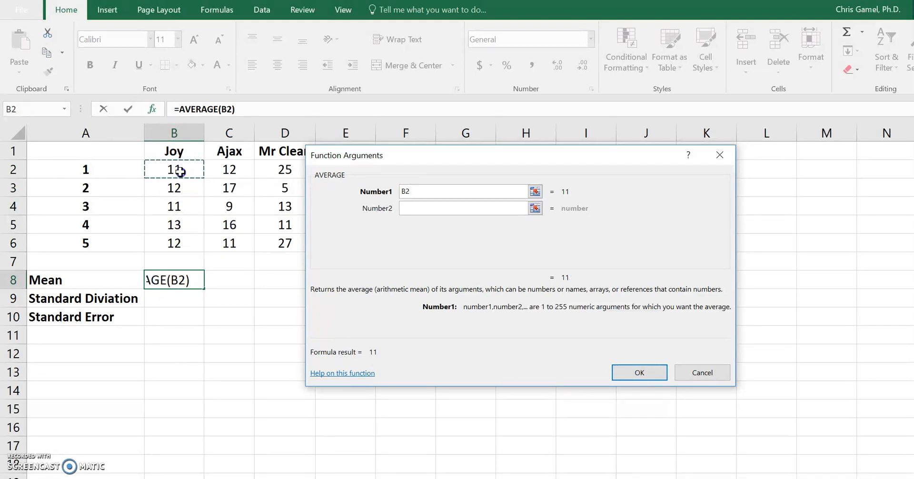
left_click_drag(180, 171, 175, 240)
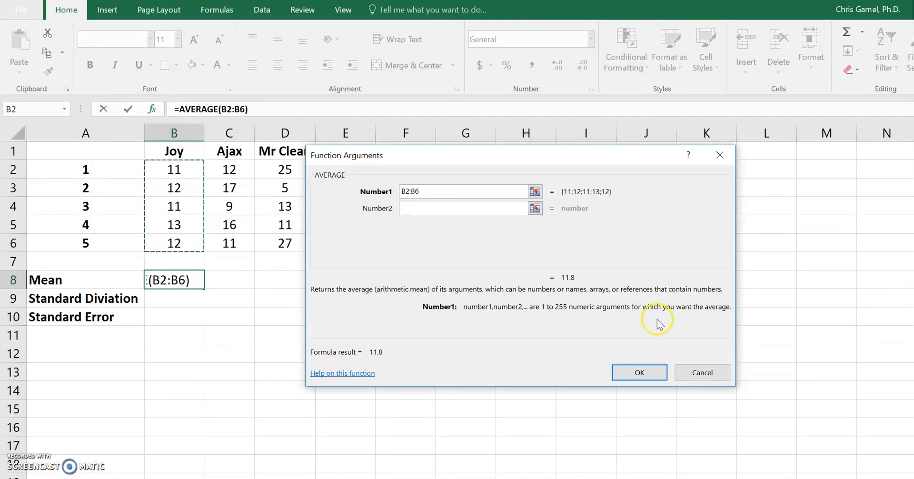
left_click(639, 373)
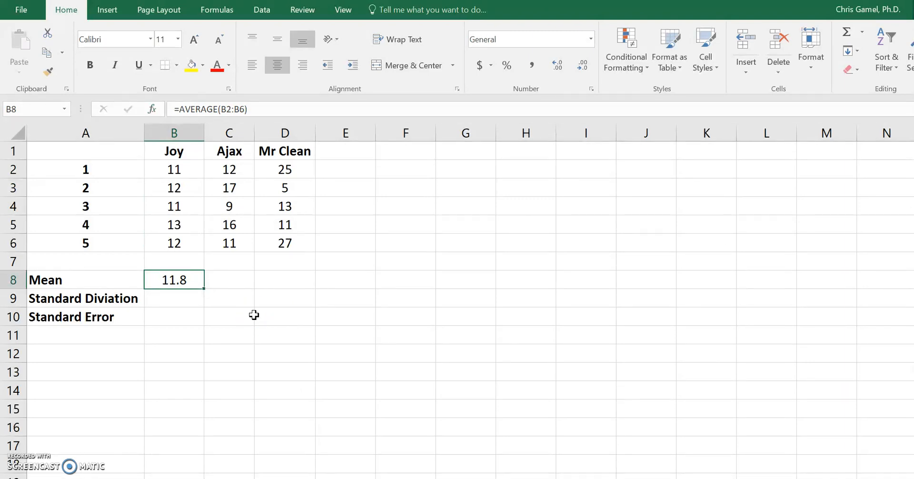
Calculate the Joy standard deviation in B9 with the STDEV function over B2:B6
left_click(186, 299)
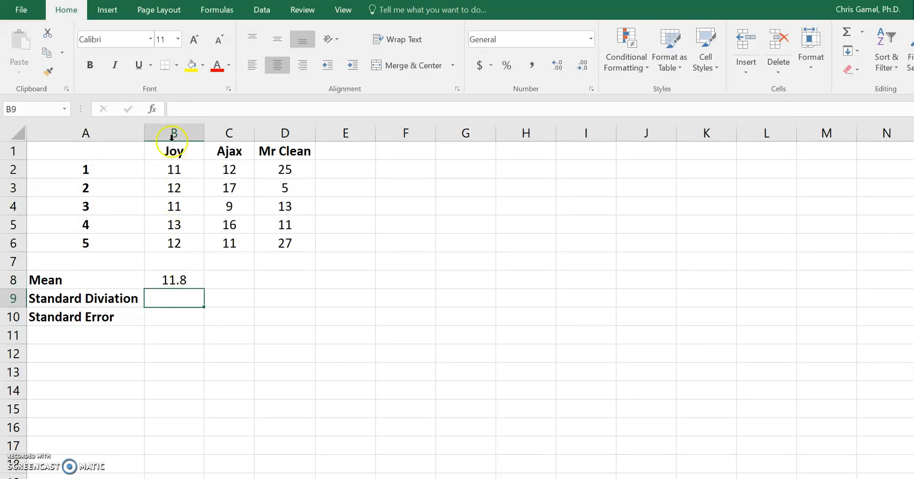
left_click(152, 108)
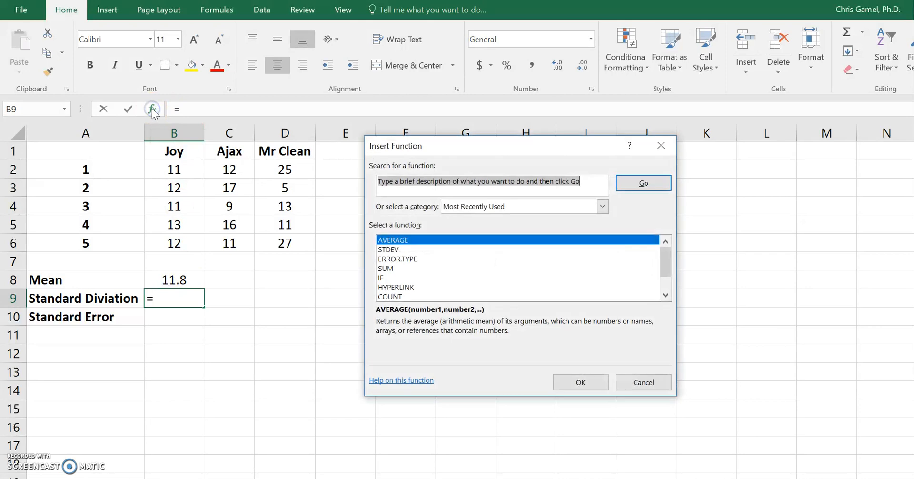
left_click(394, 250)
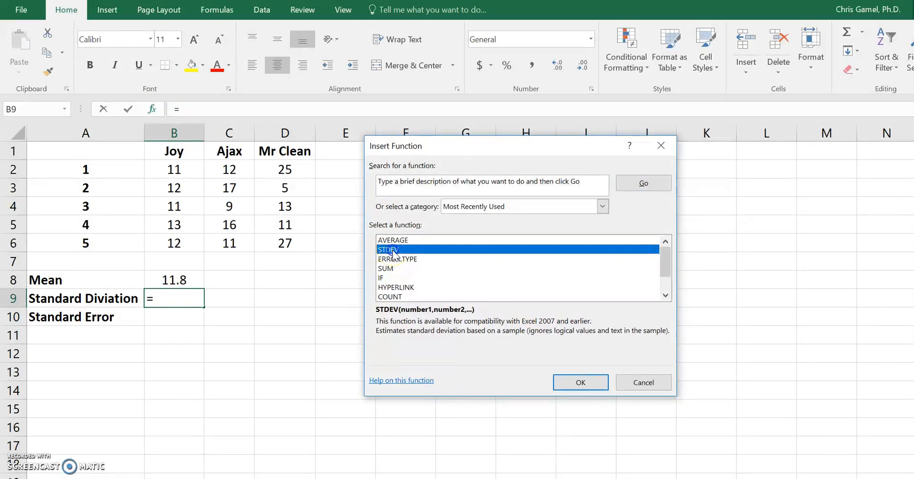
left_click(581, 384)
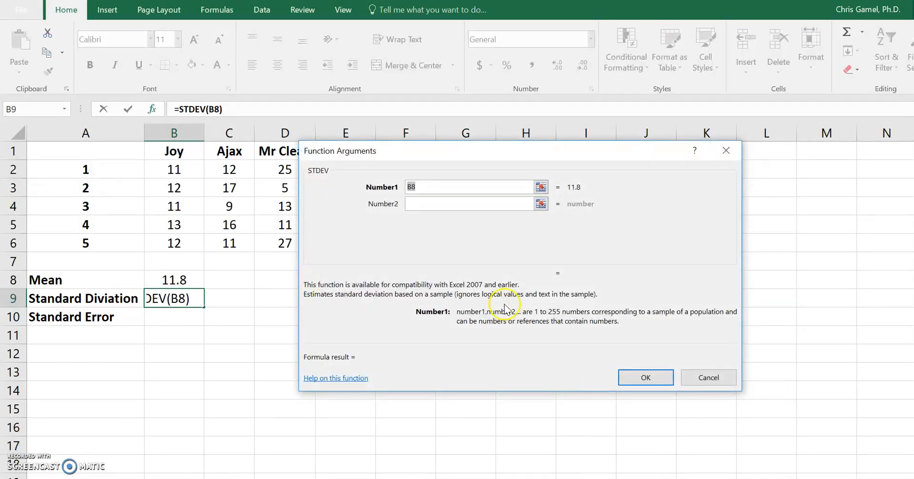
left_click_drag(177, 170, 180, 244)
left_click(667, 378)
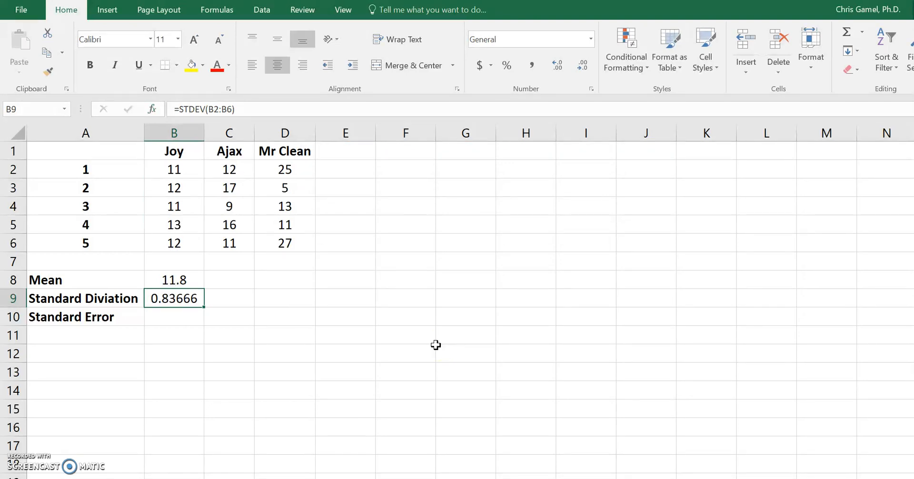
Enter the Joy standard error formula =B9/SQRT(COUNT(B2:B6)) in B10
left_click(185, 318)
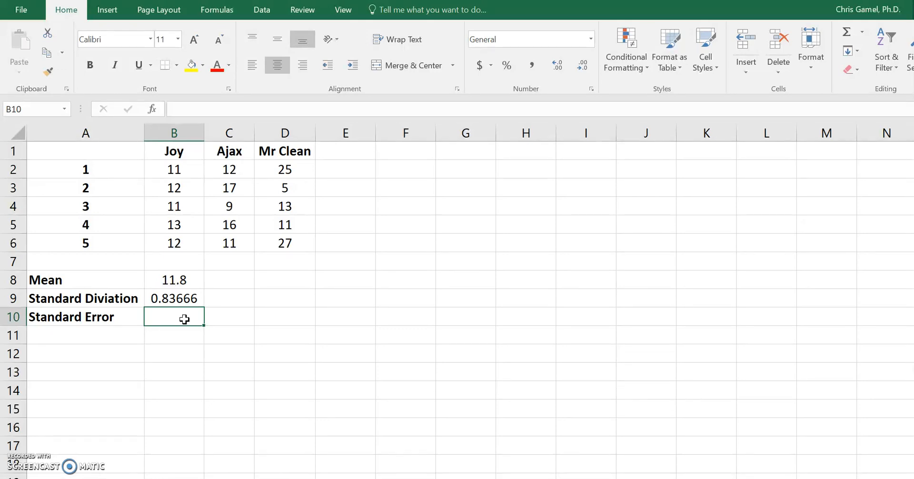
left_click(171, 316)
left_click(199, 109)
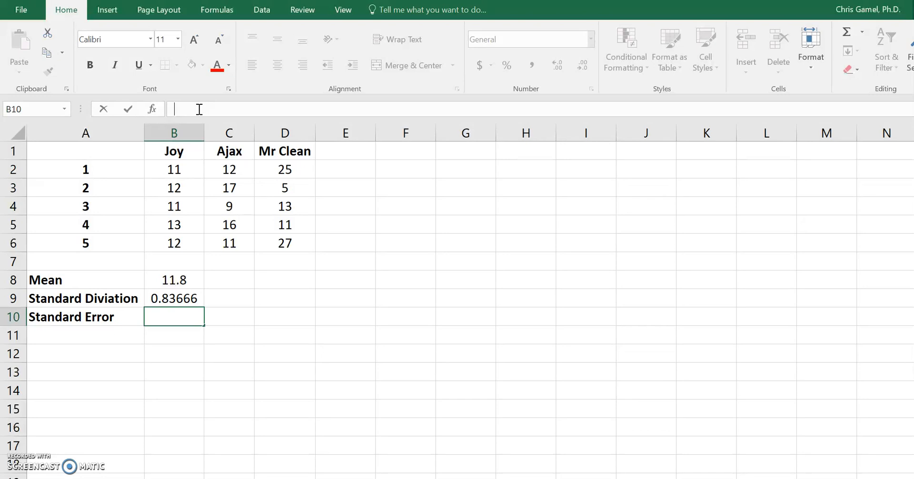
type("=")
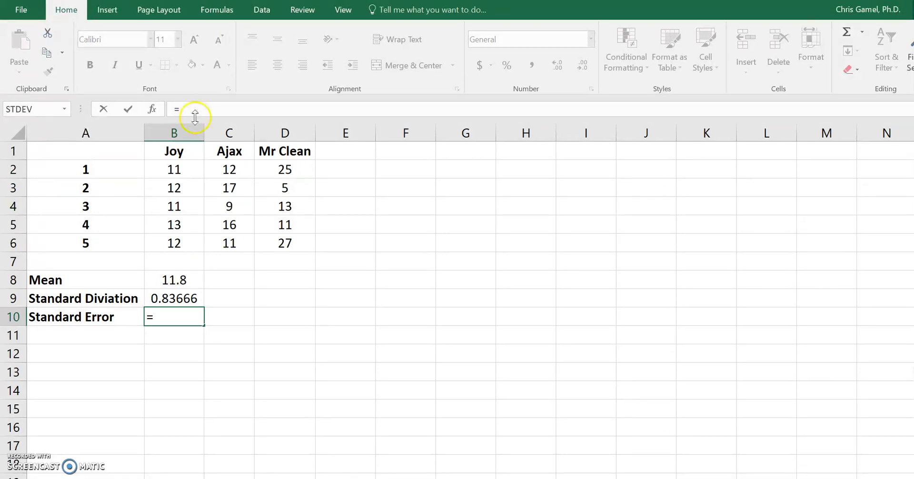
left_click(196, 299)
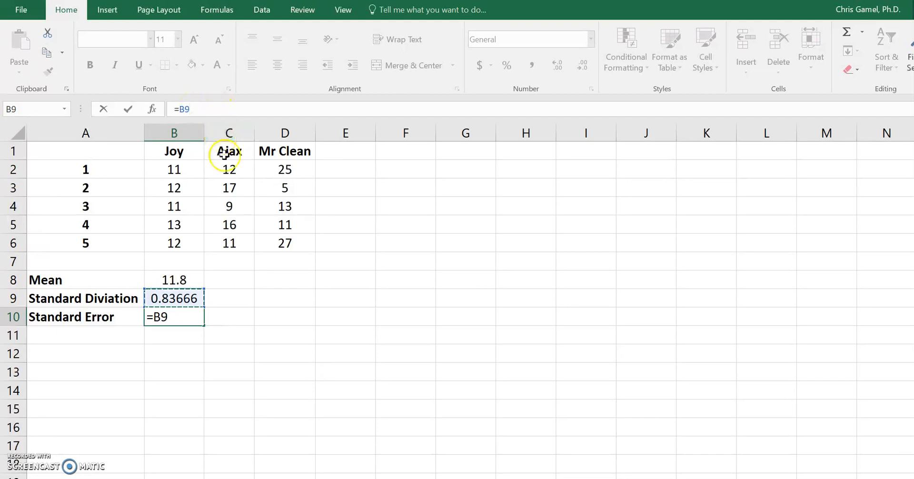
type("/")
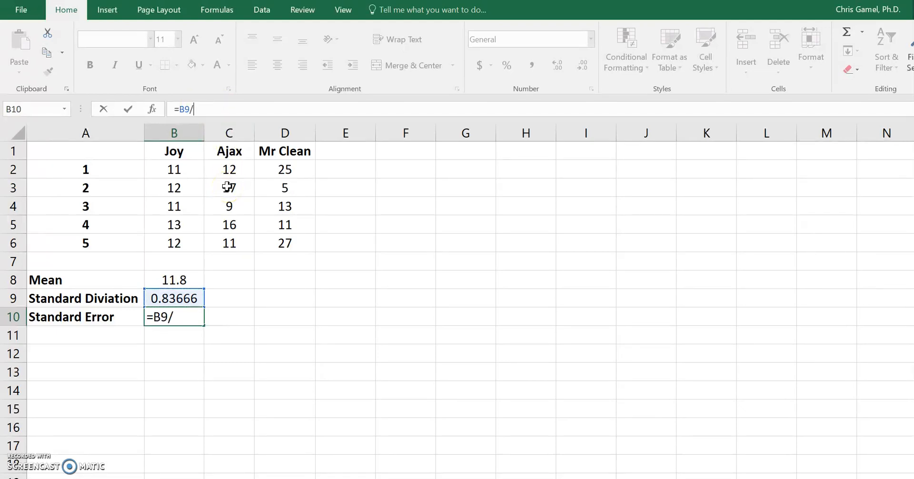
type("SQRT")
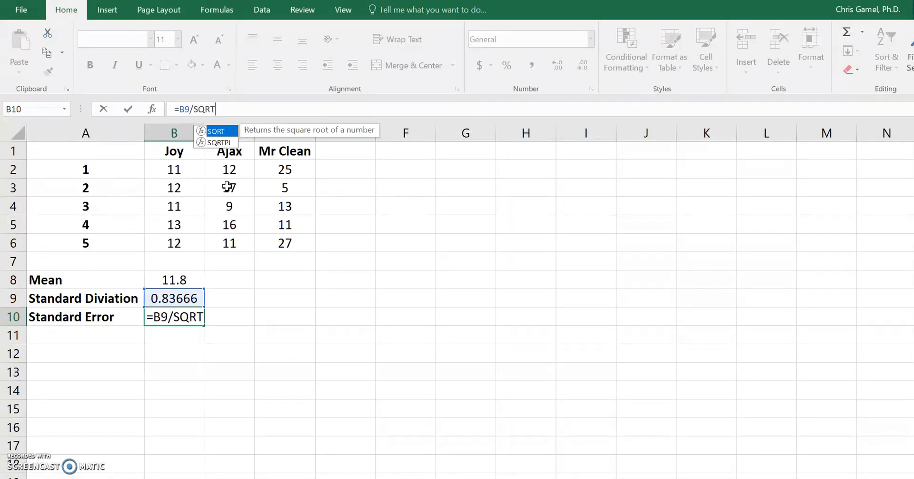
type("(")
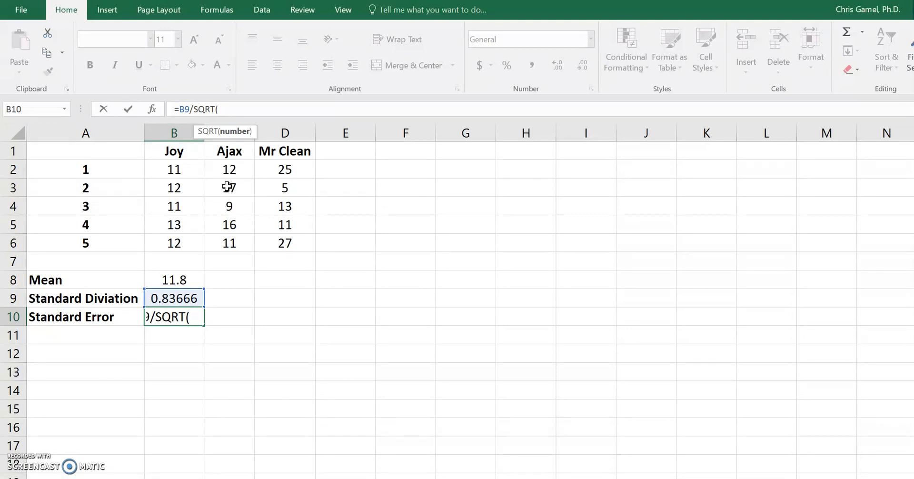
type("COUNT")
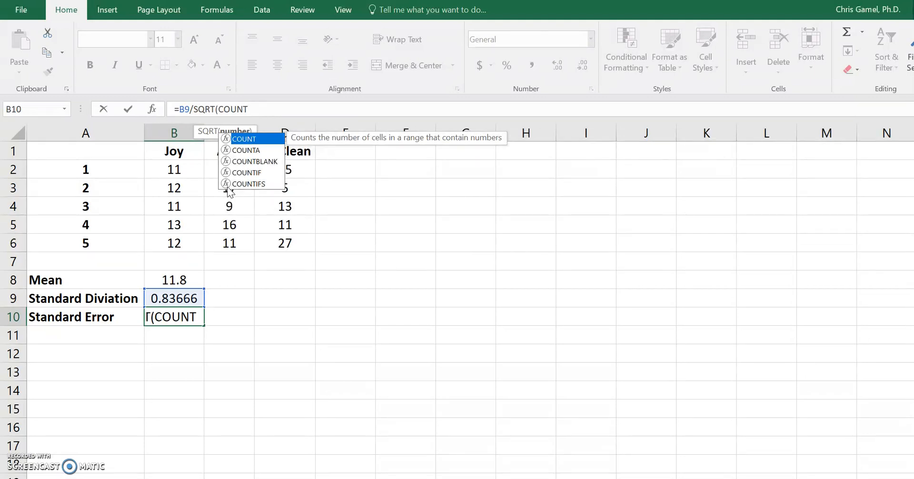
type("(")
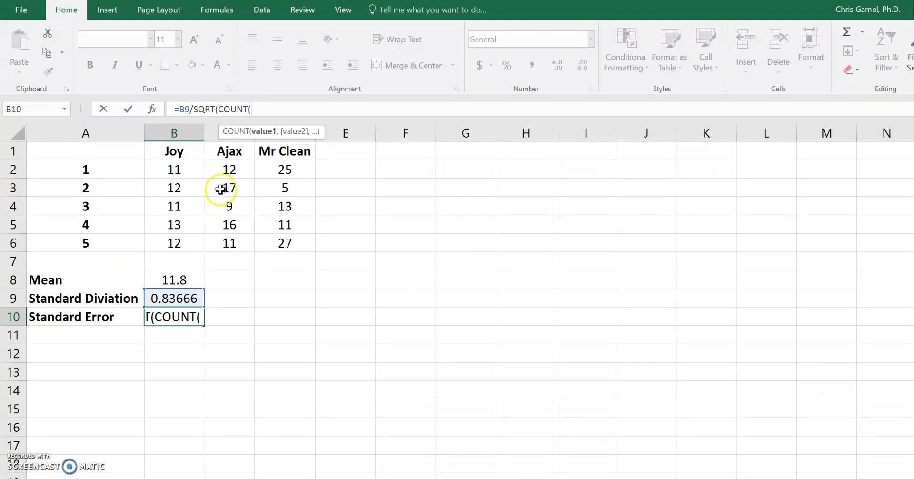
left_click_drag(183, 172, 181, 239)
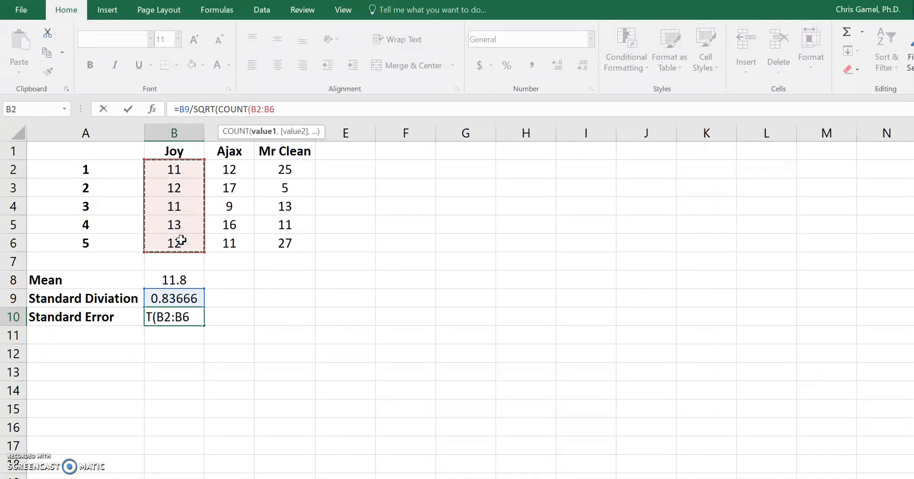
type("))")
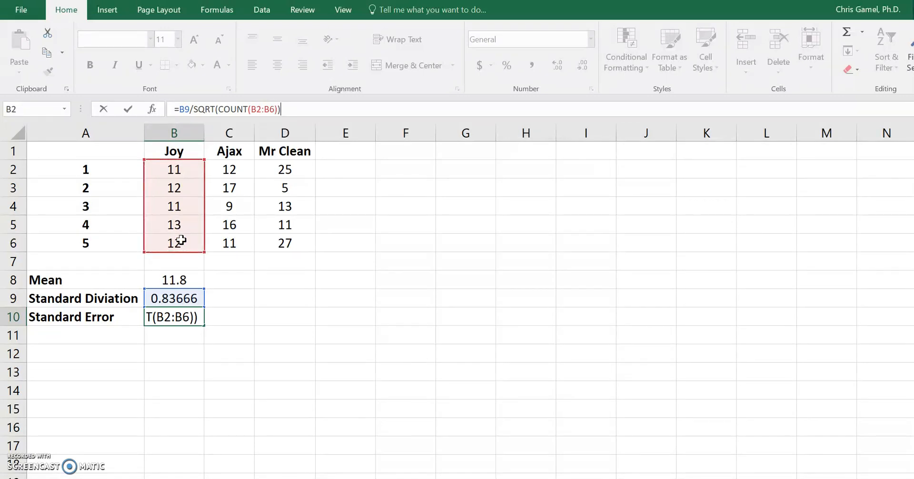
key("Return")
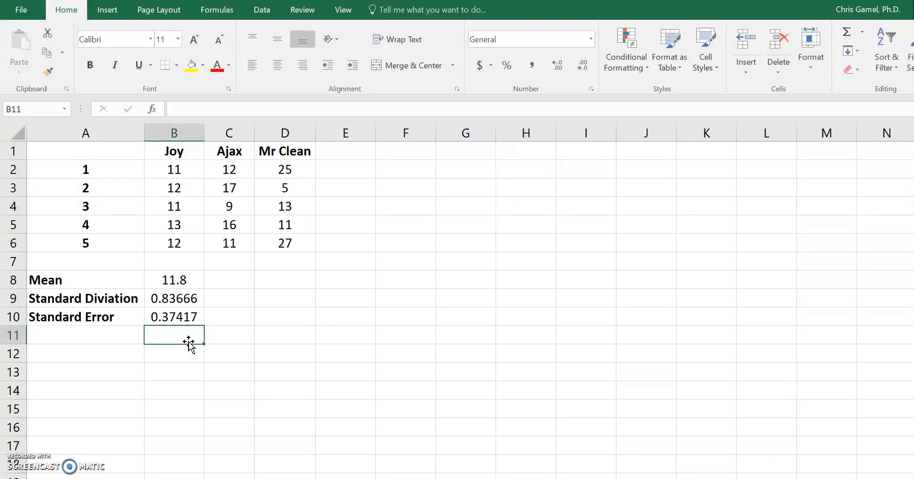
Fill the mean formula from B8 across to D8 for Ajax and Mr Clean
left_click(189, 280)
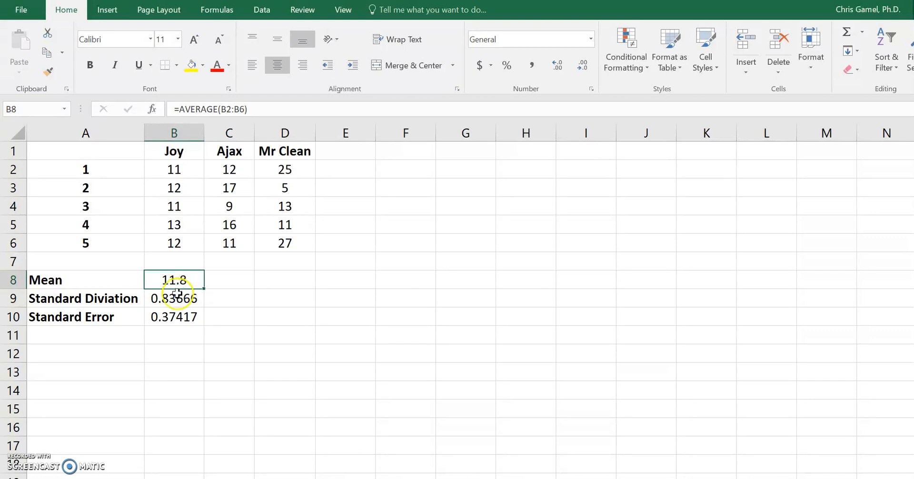
left_click(203, 288)
left_click_drag(203, 288, 296, 284)
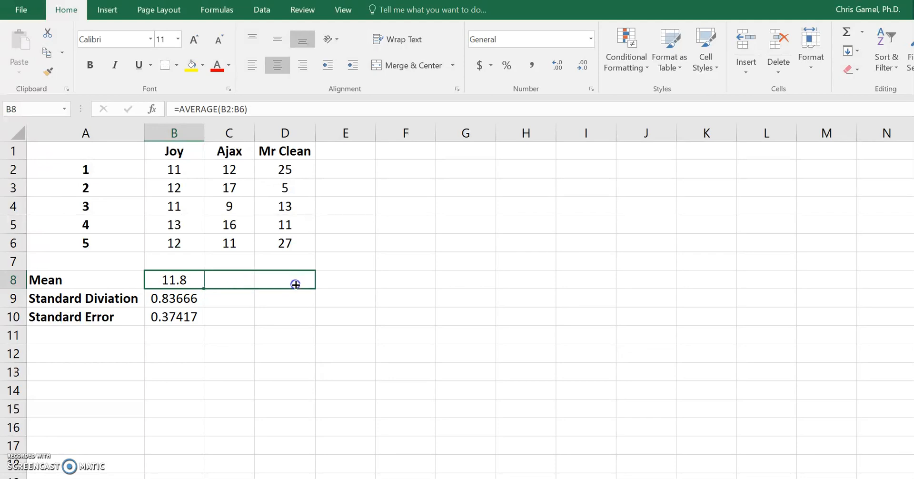
left_click_drag(295, 284, 295, 284)
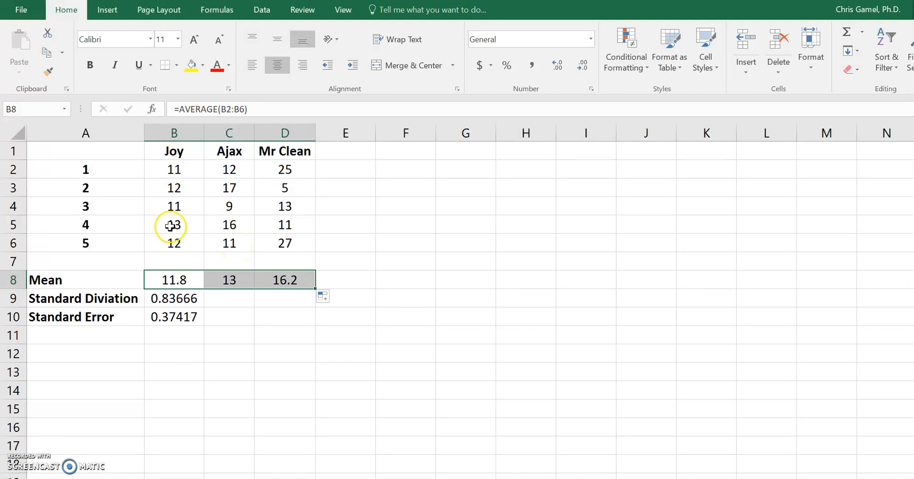
Fill the standard deviation and standard error formulas from B9 and B10 across to column D
left_click(188, 303)
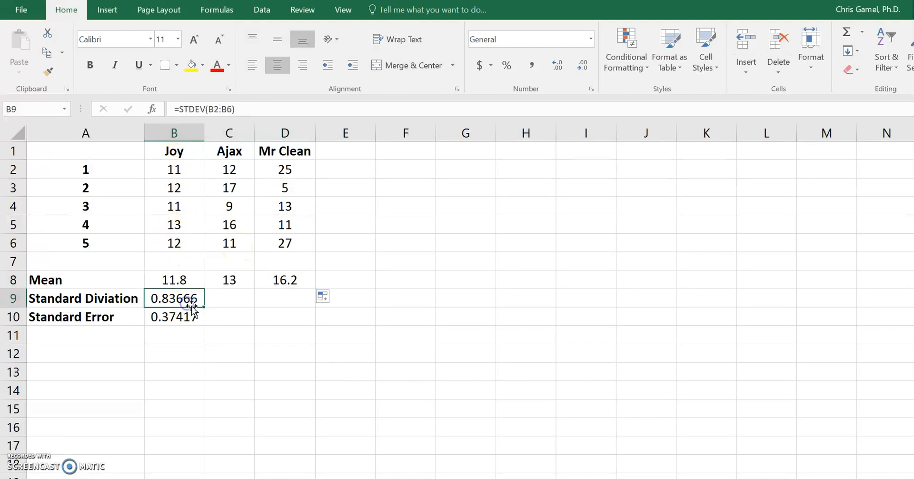
left_click_drag(206, 307, 293, 304)
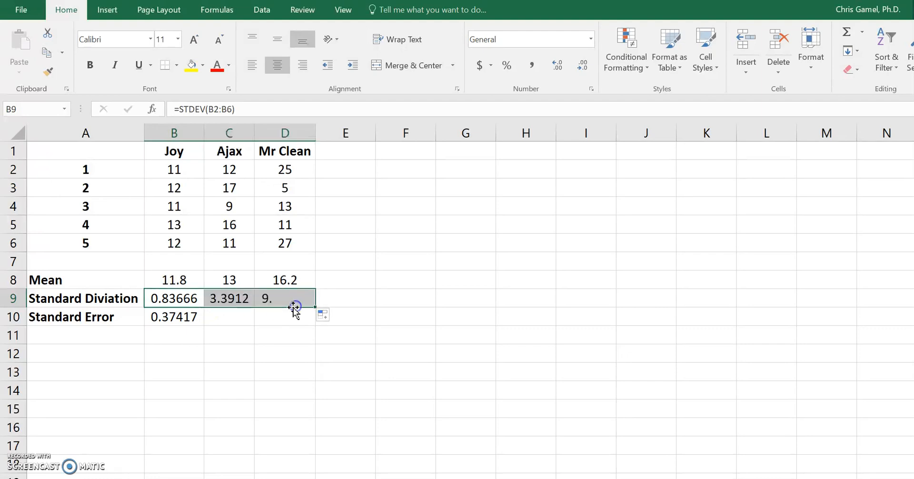
left_click(202, 321)
left_click_drag(205, 326, 293, 323)
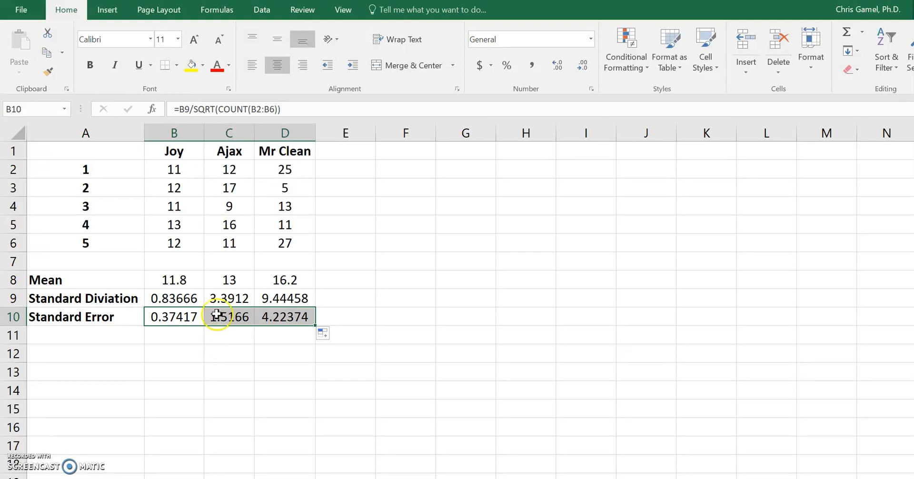
Insert a 2-D clustered column chart of the means in B8:D8 with the product names in B1:D1 as categories
left_click_drag(184, 279, 271, 284)
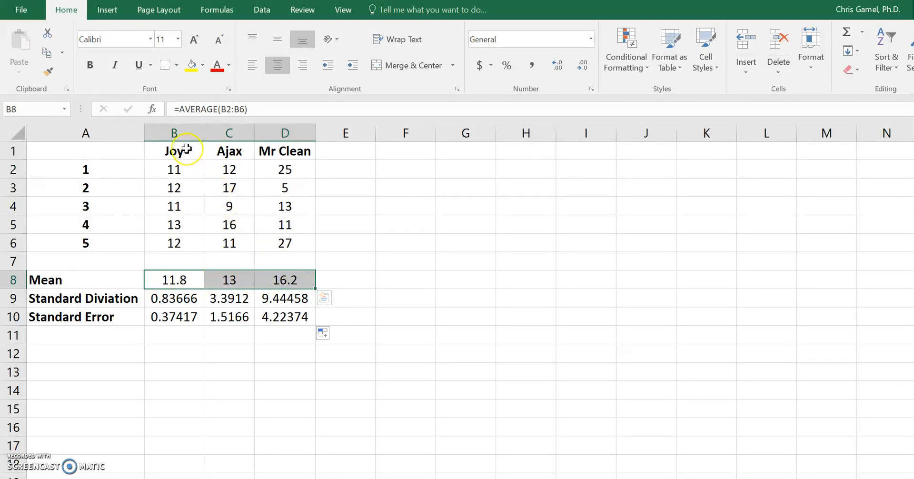
left_click_drag(186, 149, 282, 151)
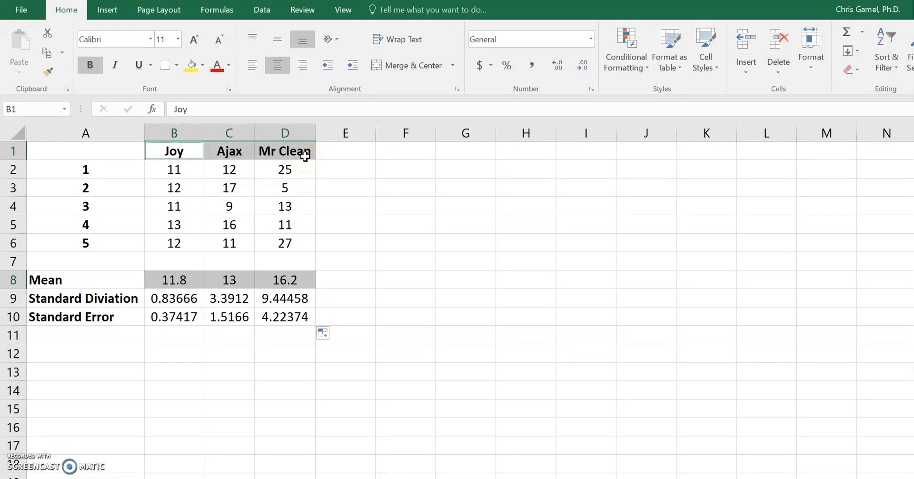
left_click(108, 11)
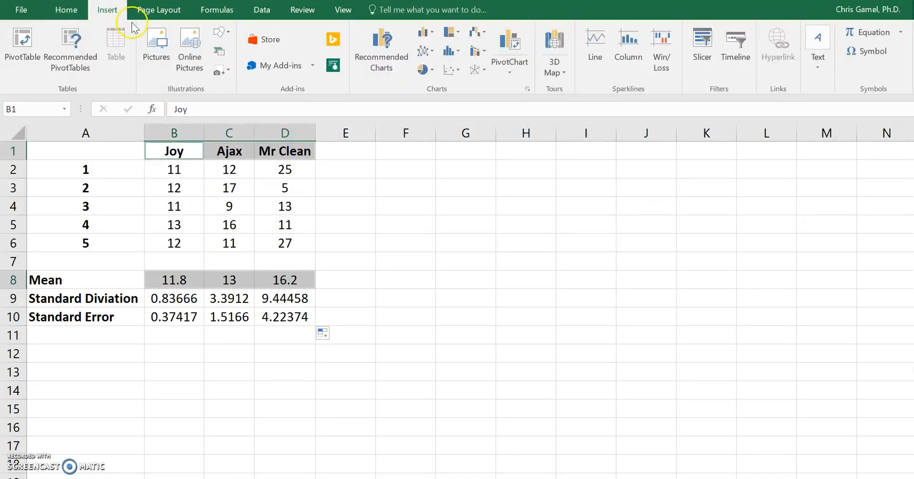
left_click(432, 30)
left_click(431, 76)
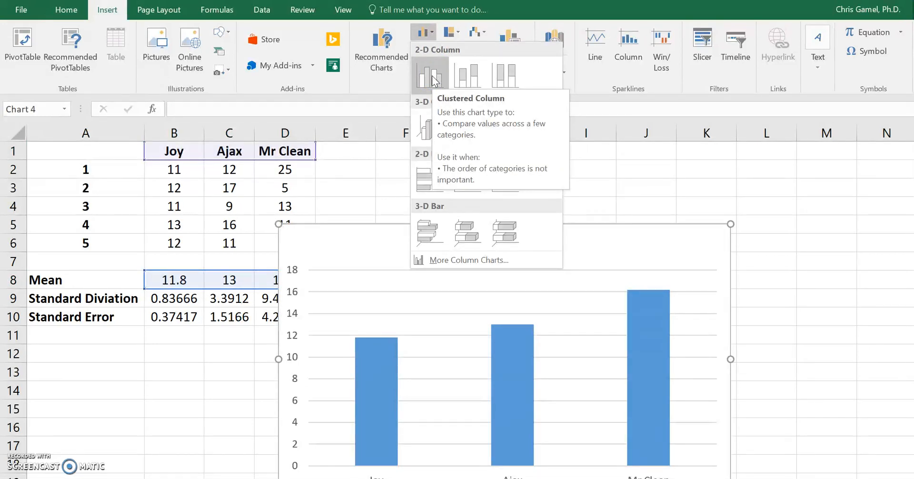
left_click(432, 77)
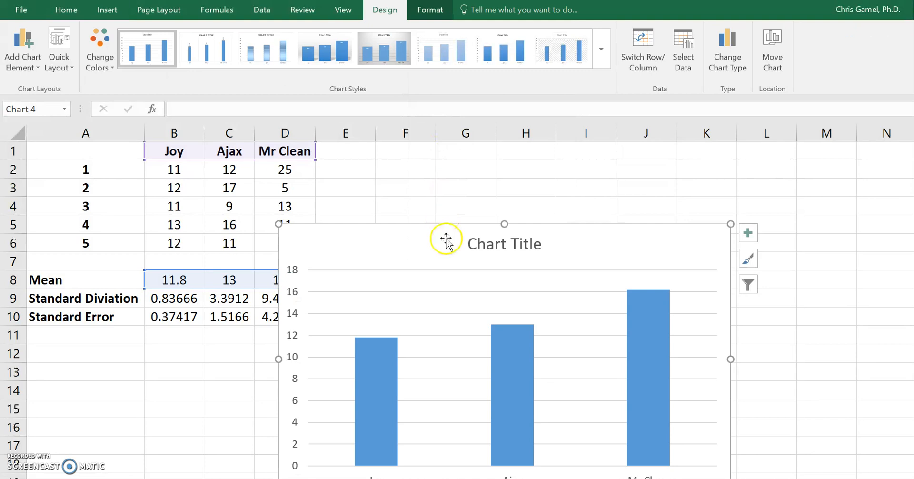
Move the column chart up beside the data table so that it no longer covers column D
left_click_drag(449, 255, 490, 180)
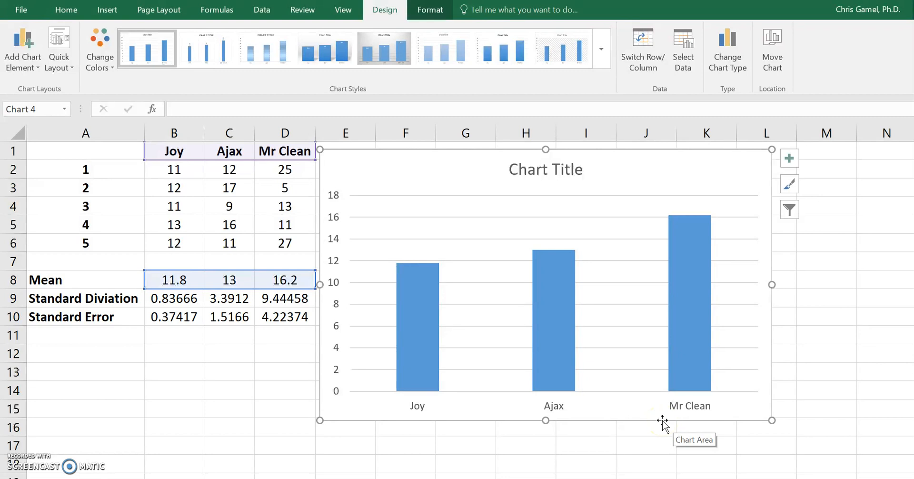
left_click(686, 429)
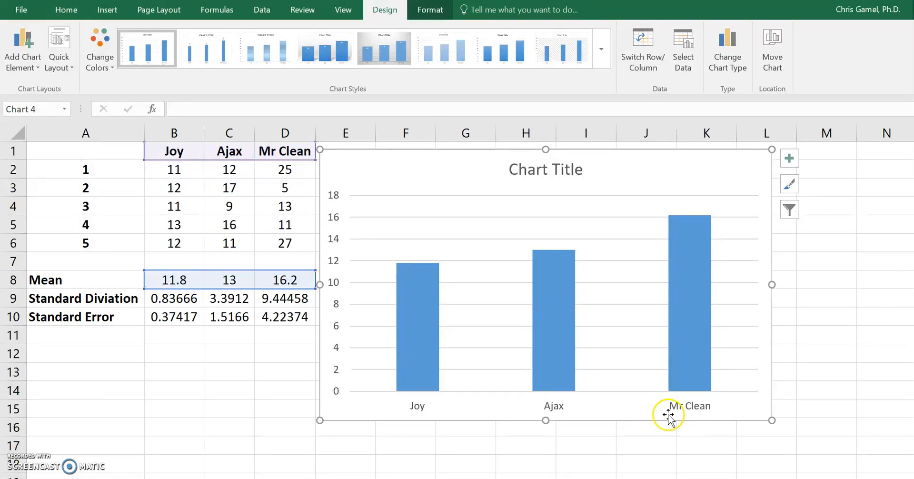
Replace the chart title with "Bubble Dome Size by soap Brand"
left_click(561, 164)
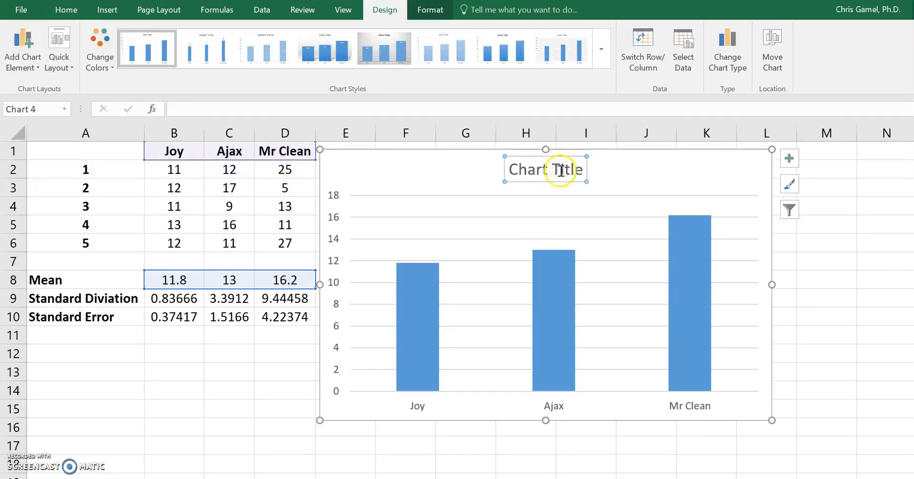
triple_click(538, 170)
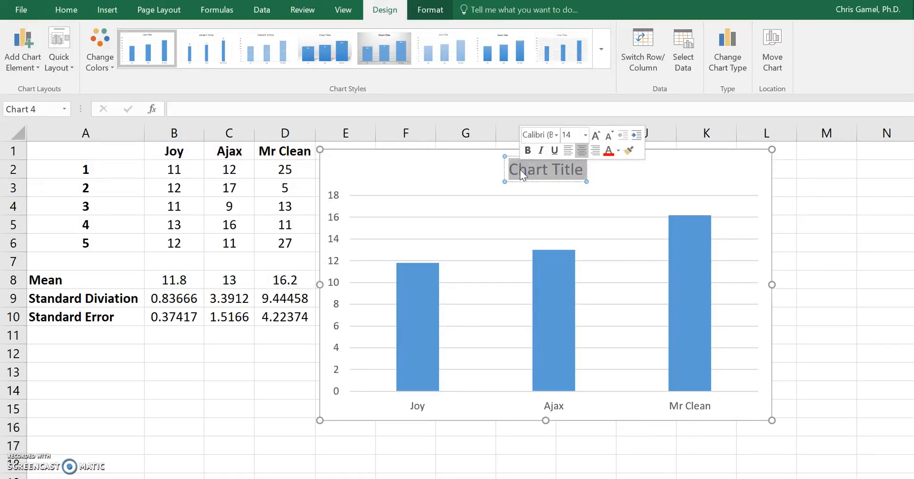
type("Bu")
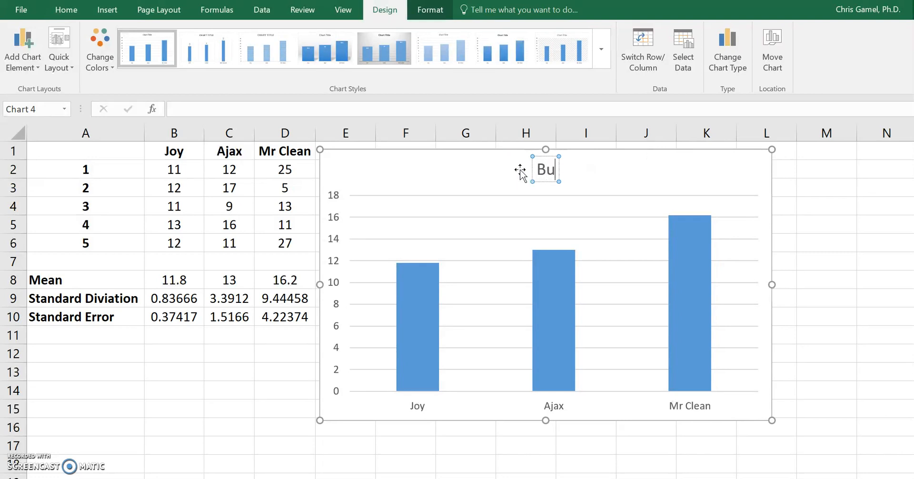
type("bble Dome Size")
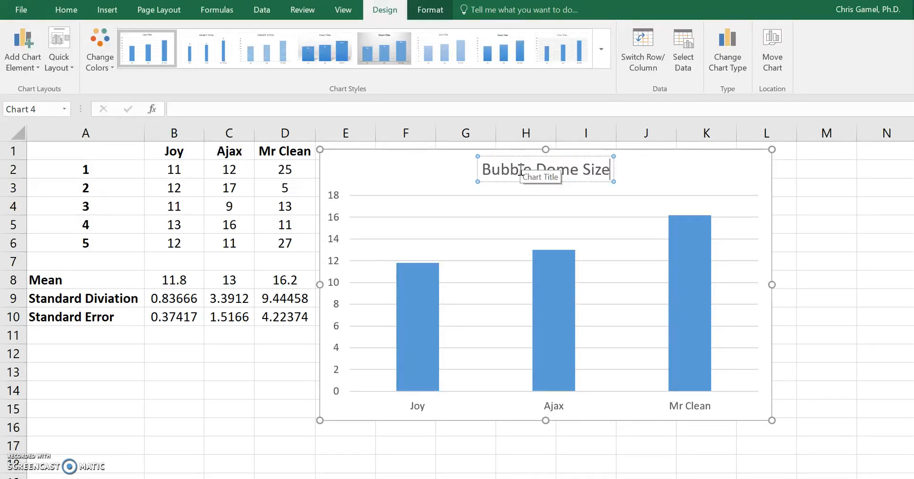
type(" by soap Brand")
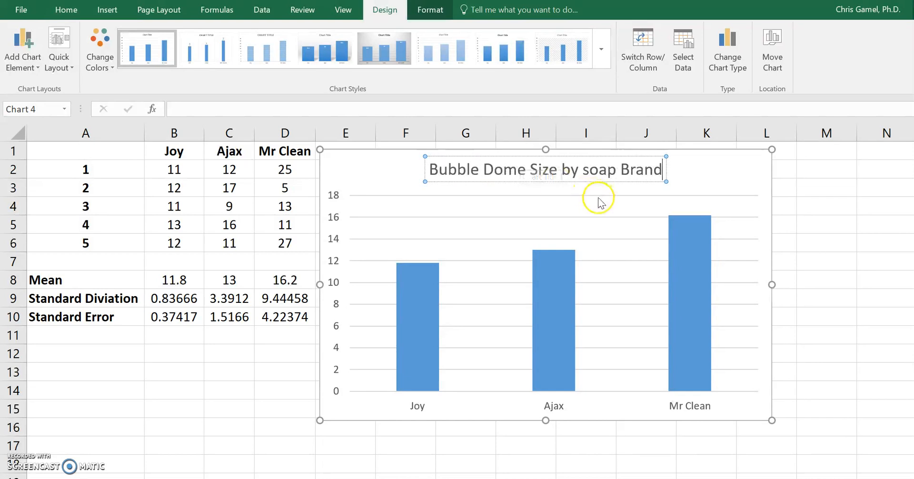
key("Return")
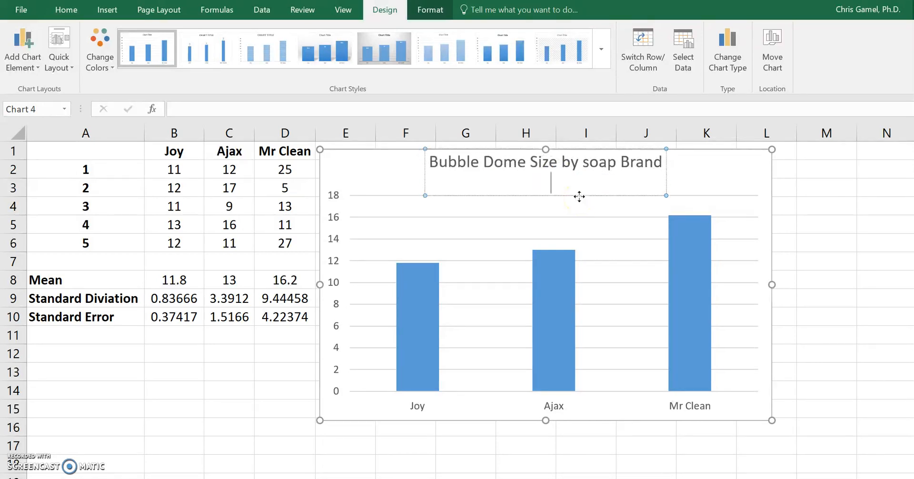
key("BackSpace")
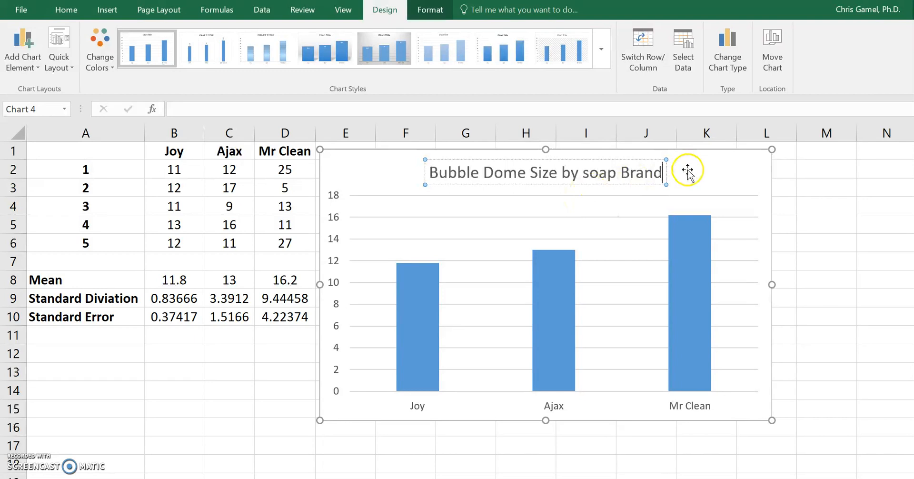
left_click(688, 169)
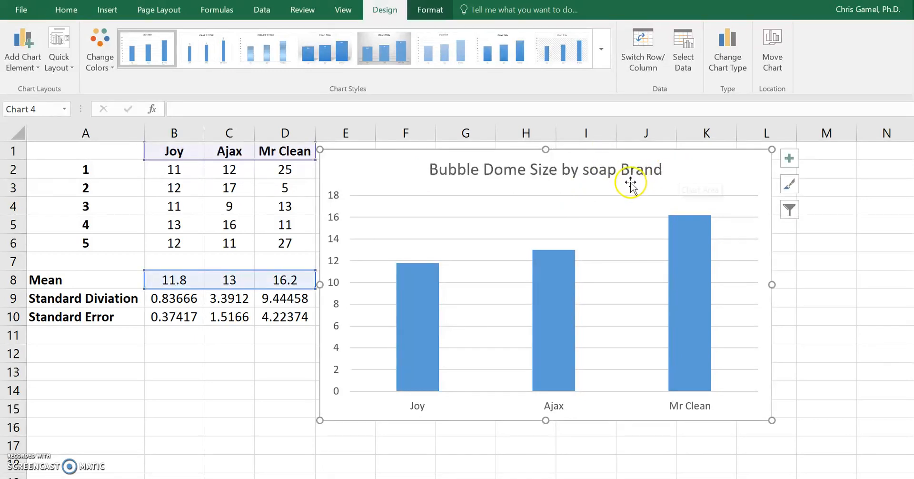
left_click(603, 193)
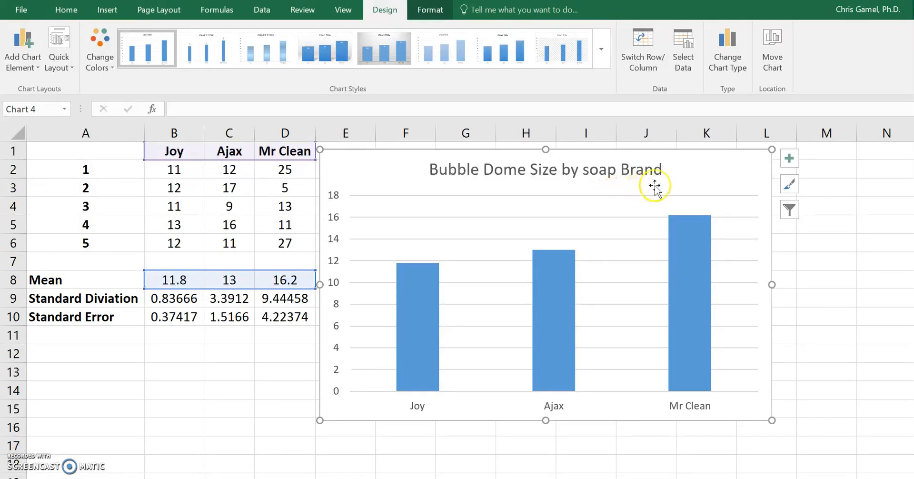
Add axis titles to the chart for both the primary horizontal and primary vertical axes
left_click(789, 162)
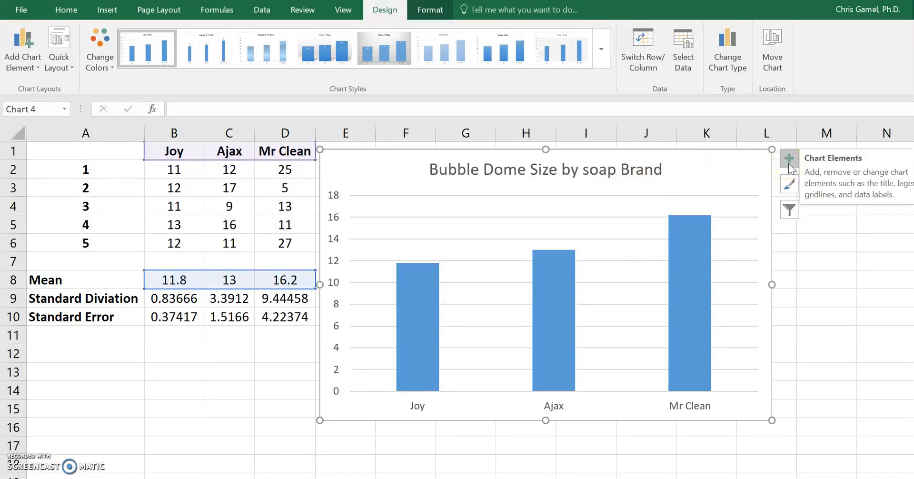
left_click(834, 228)
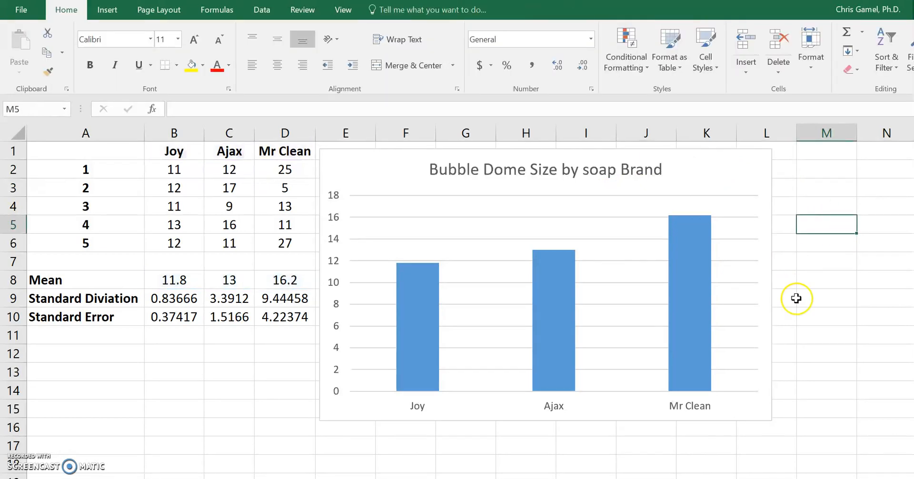
left_click(614, 216)
left_click(791, 156)
left_click(791, 155)
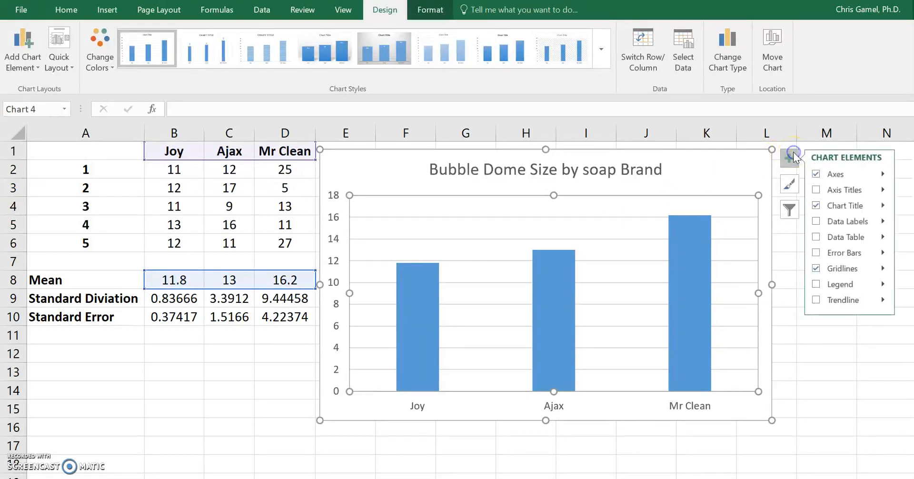
left_click(831, 190)
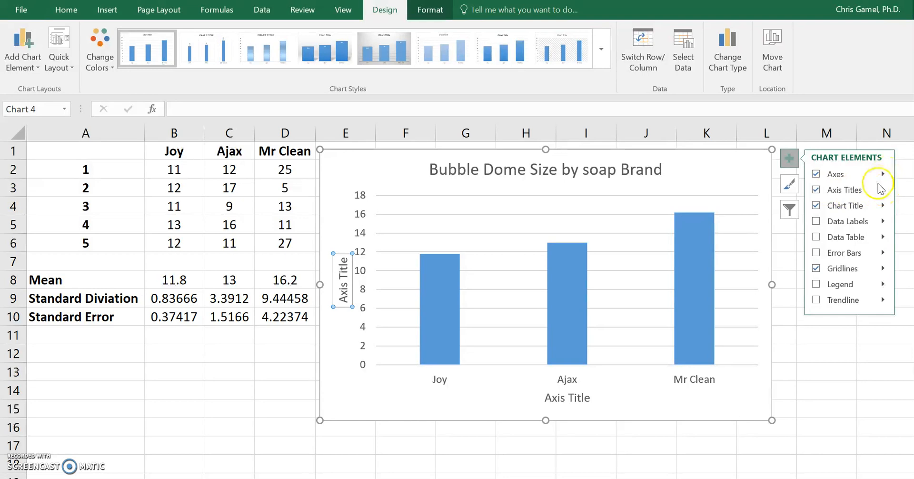
left_click(882, 190)
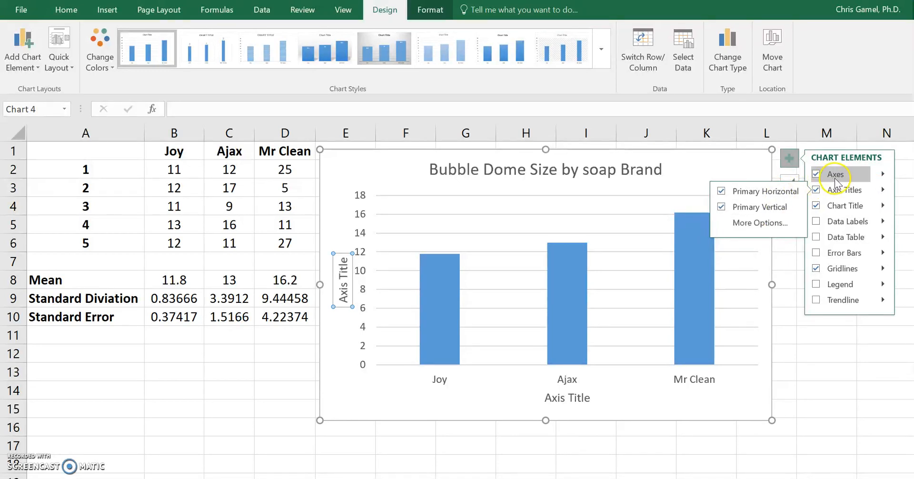
left_click(846, 190)
left_click(846, 190)
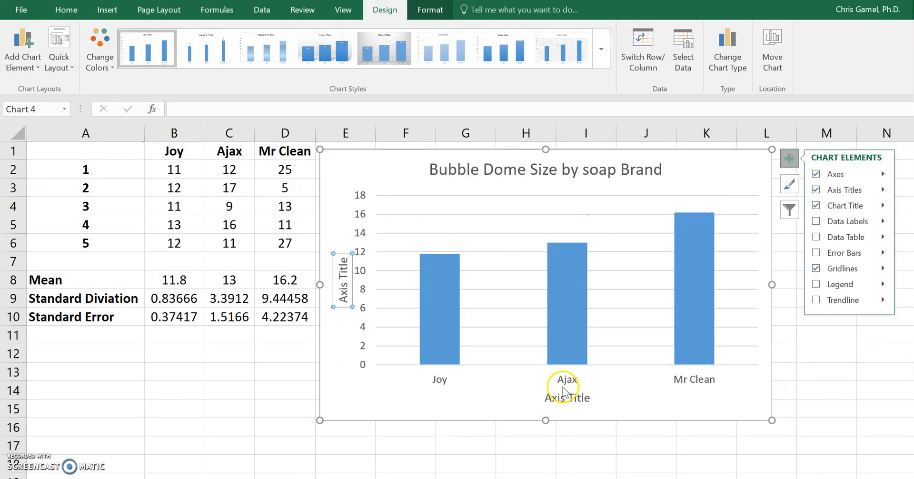
Replace the horizontal axis title with "Soap Brand"
left_click(574, 399)
left_click_drag(590, 399, 545, 400)
type("Soap Brand")
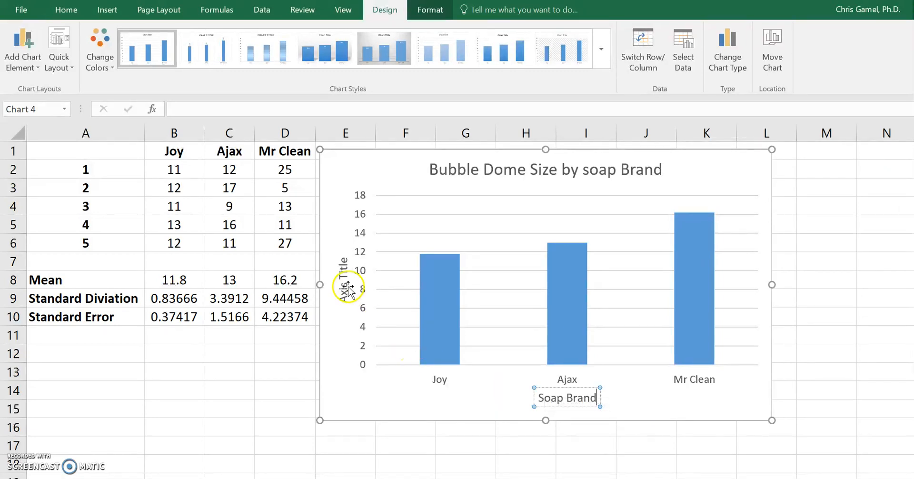
Replace the vertical axis title with "Bubble Dome Size (cm)"
left_click(344, 261)
left_click(343, 261)
key("BackSpace")
key("BackSpace")
key("BackSpace")
key("BackSpace")
key("BackSpace")
key("BackSpace")
key("BackSpace")
key("BackSpace")
key("BackSpace")
key("BackSpace")
key("BackSpace")
type("Bubble Dome Size (cm)")
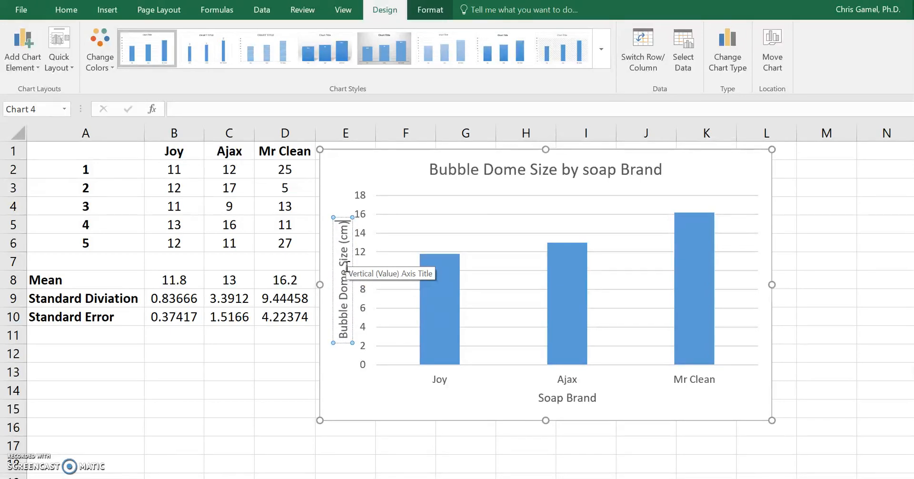
left_click(339, 200)
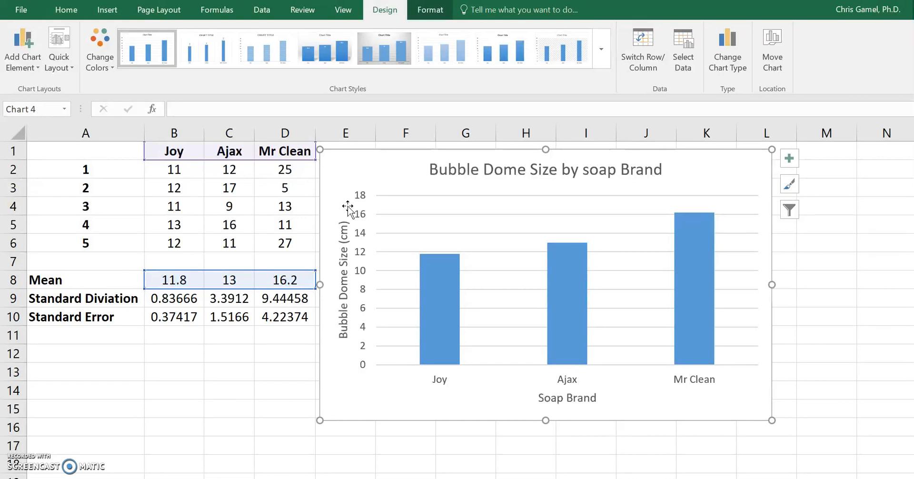
Add error bars to the chart columns and set their error amount to Custom
left_click(788, 162)
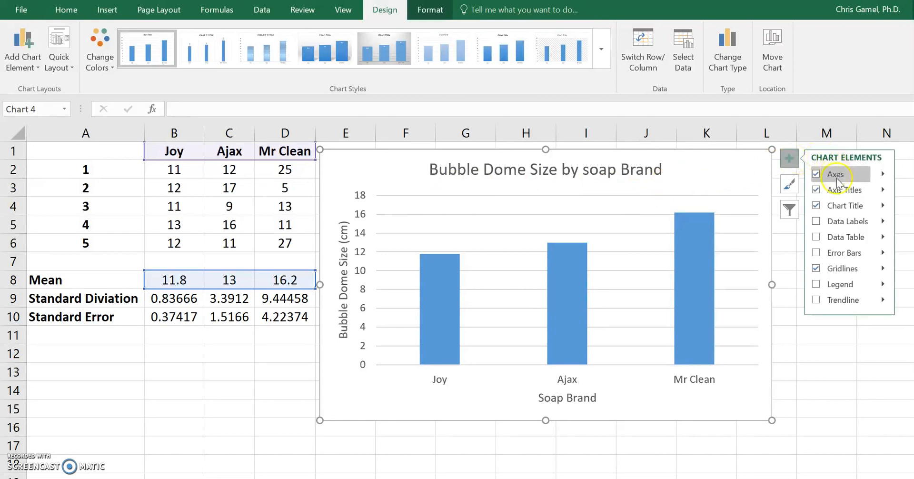
left_click(815, 253)
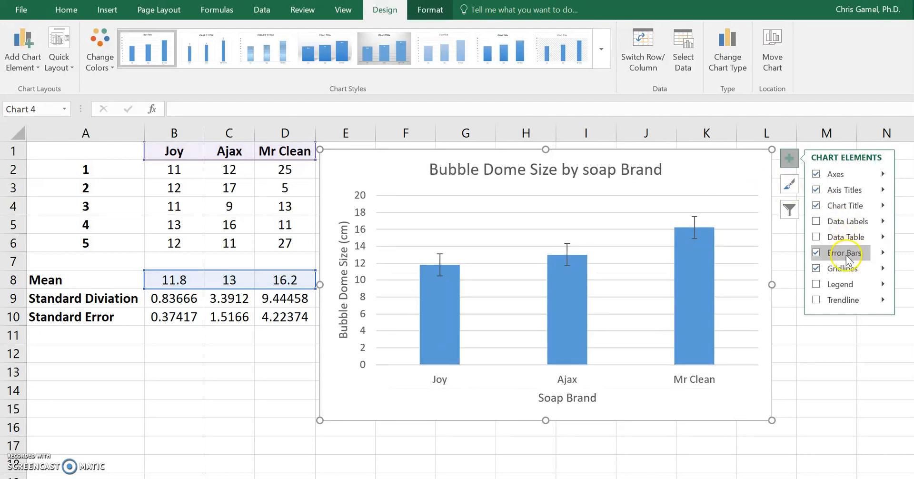
left_click(884, 255)
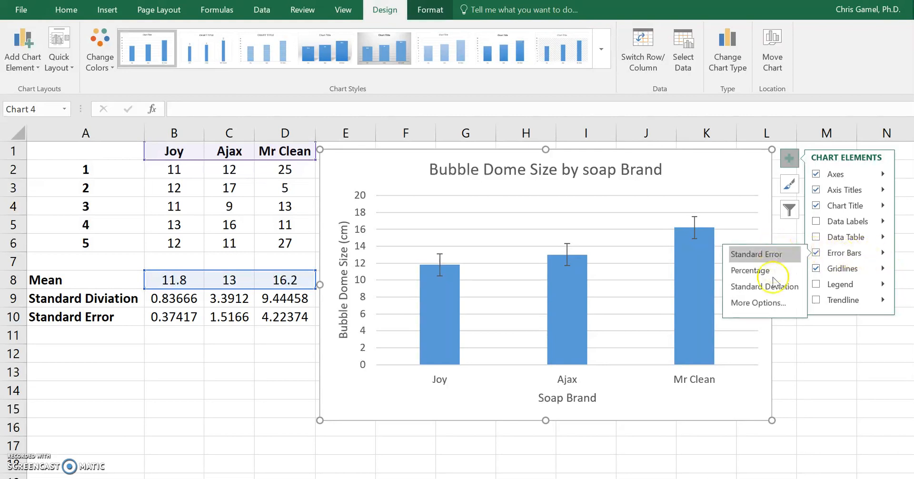
left_click(769, 305)
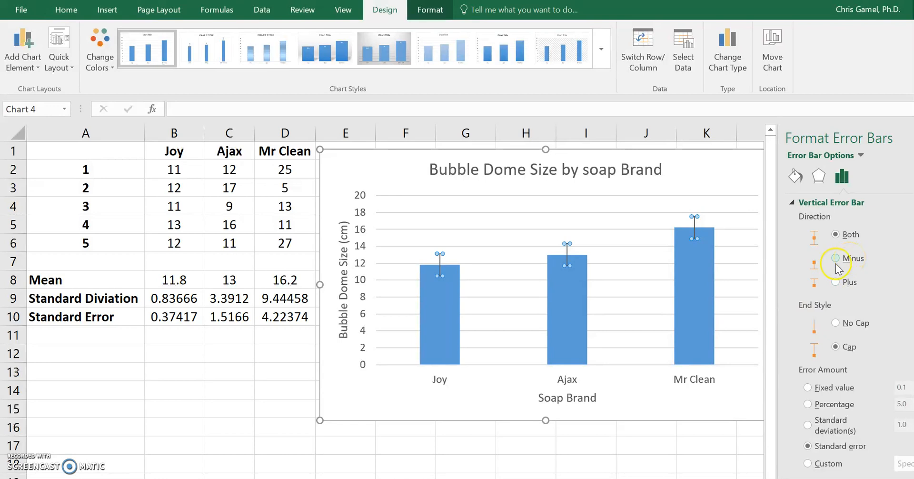
left_click(807, 464)
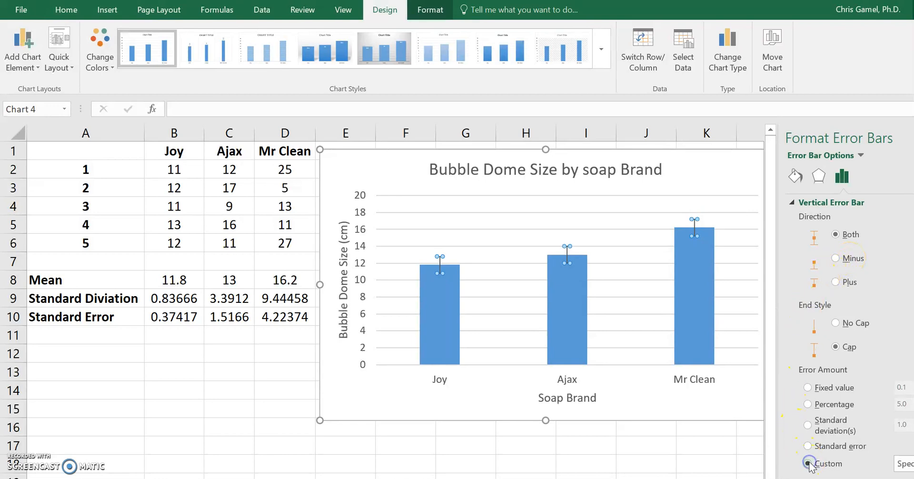
Specify the standard errors in Sheet1 B10:D10 as the positive error value of the custom error bars
left_click(904, 464)
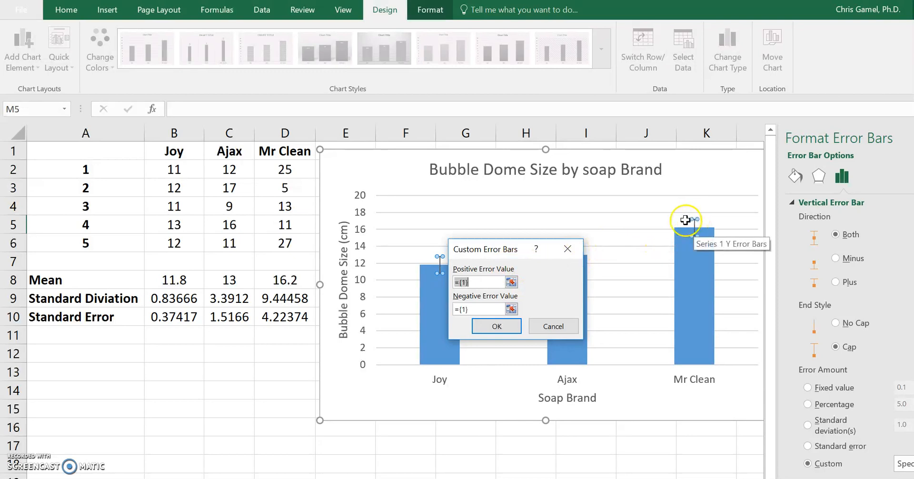
left_click(511, 282)
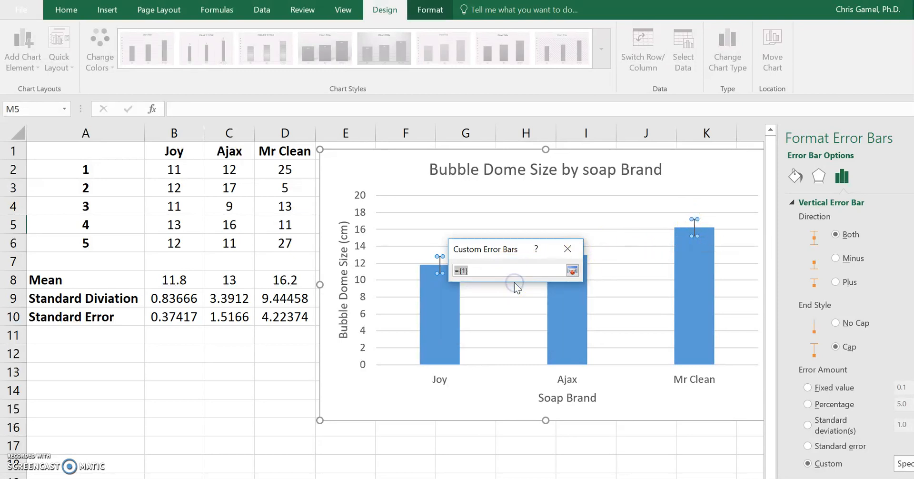
key("BackSpace")
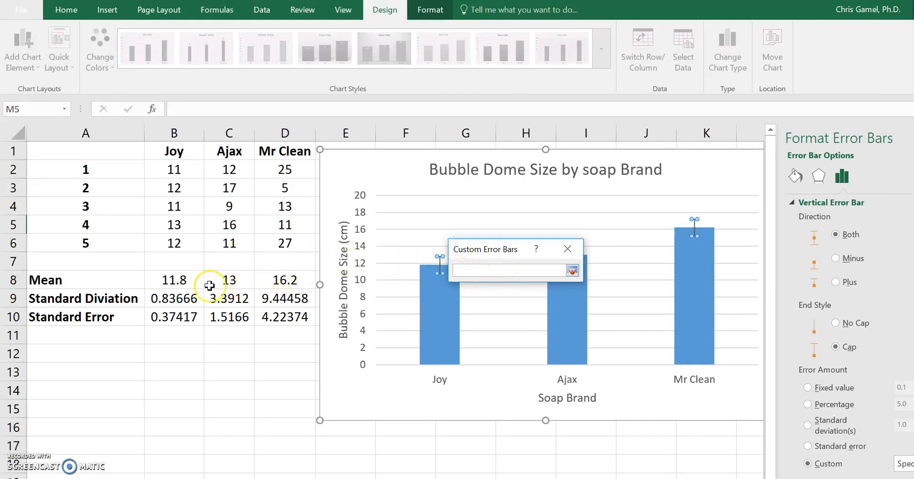
left_click_drag(170, 316, 269, 316)
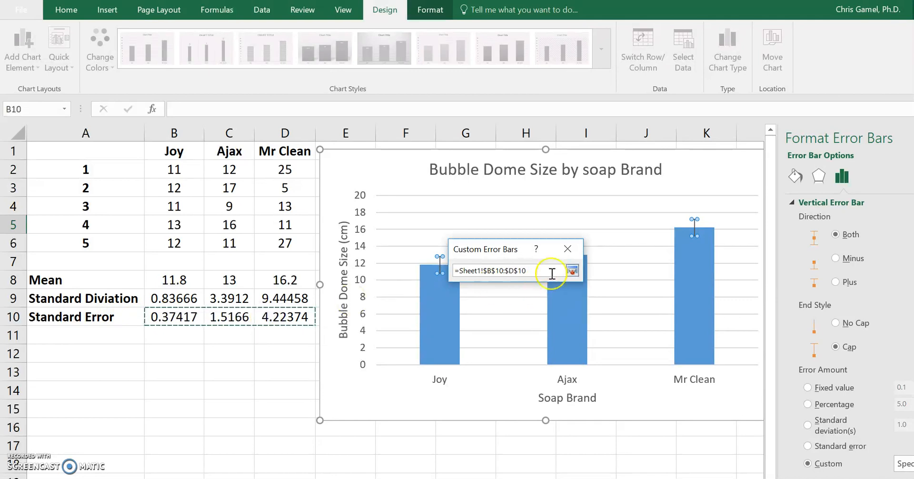
left_click(572, 271)
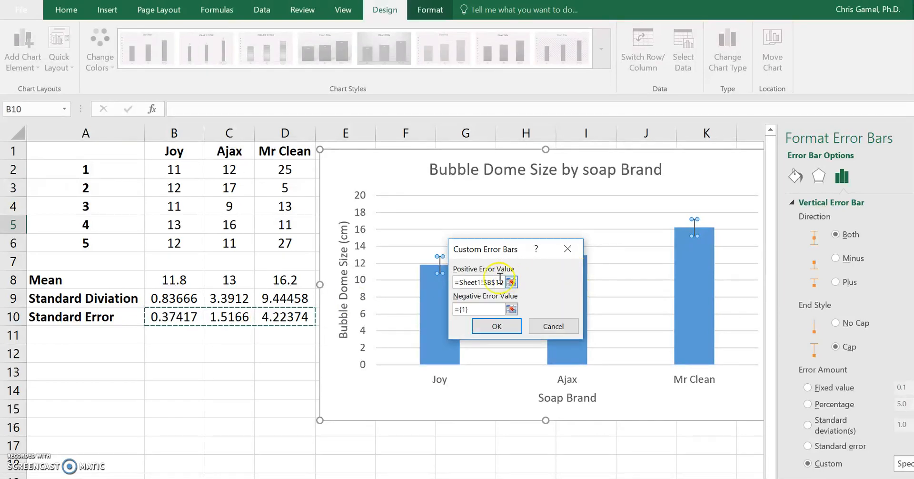
Specify B10:D10 as the negative error value as well and apply the custom error bars
left_click(511, 309)
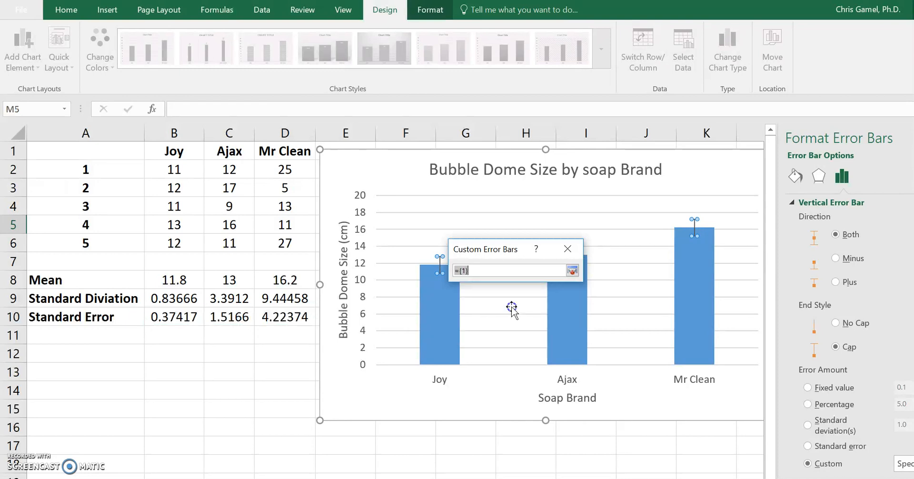
key("BackSpace")
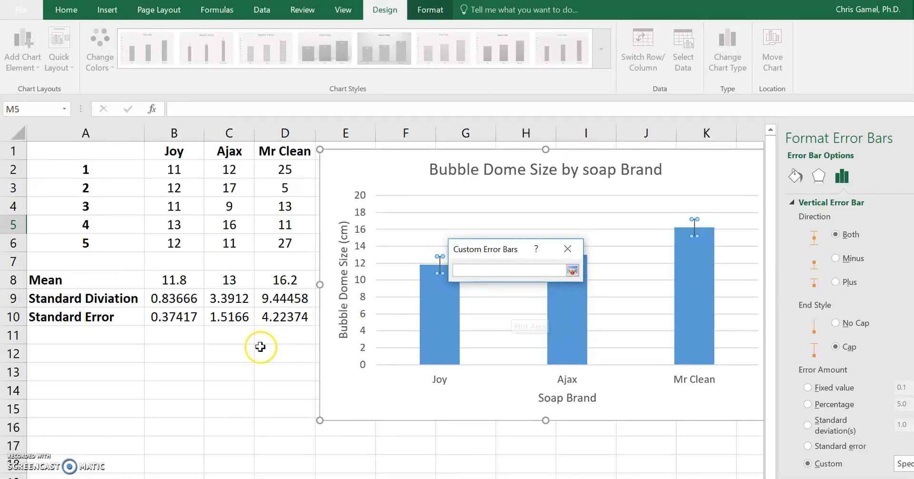
left_click_drag(184, 317, 277, 315)
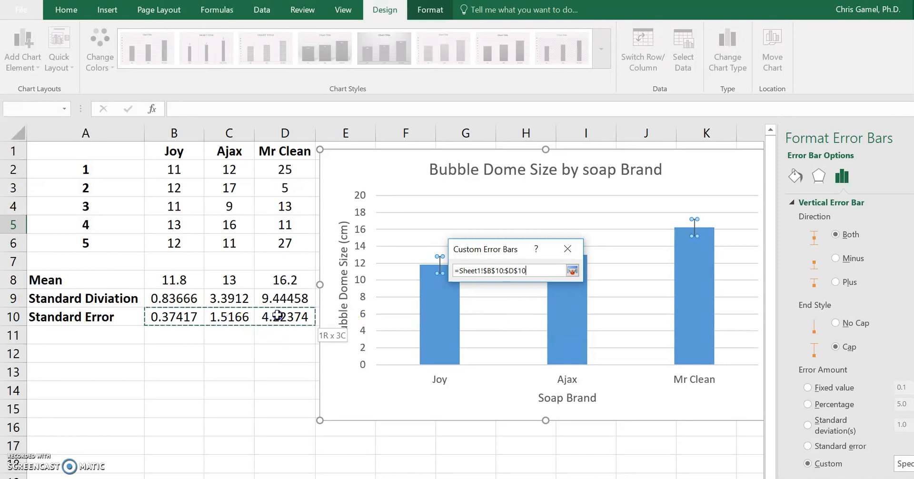
left_click(572, 270)
left_click(506, 328)
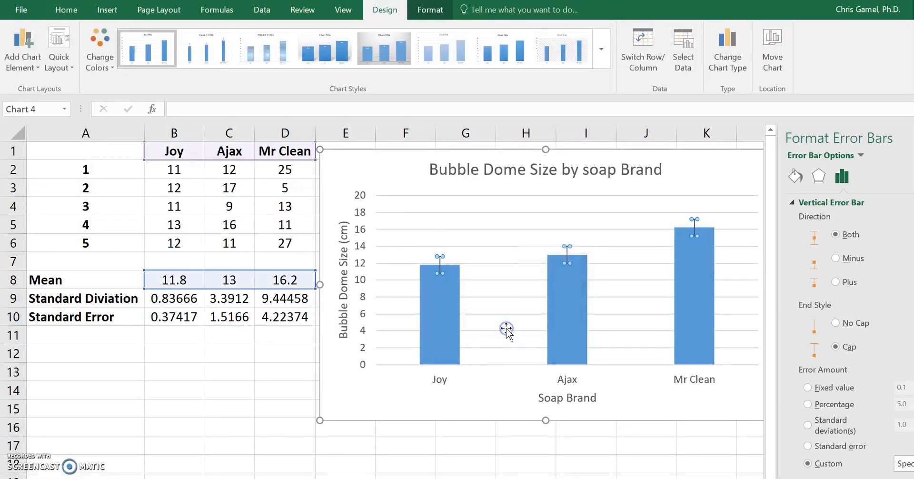
left_click(562, 219)
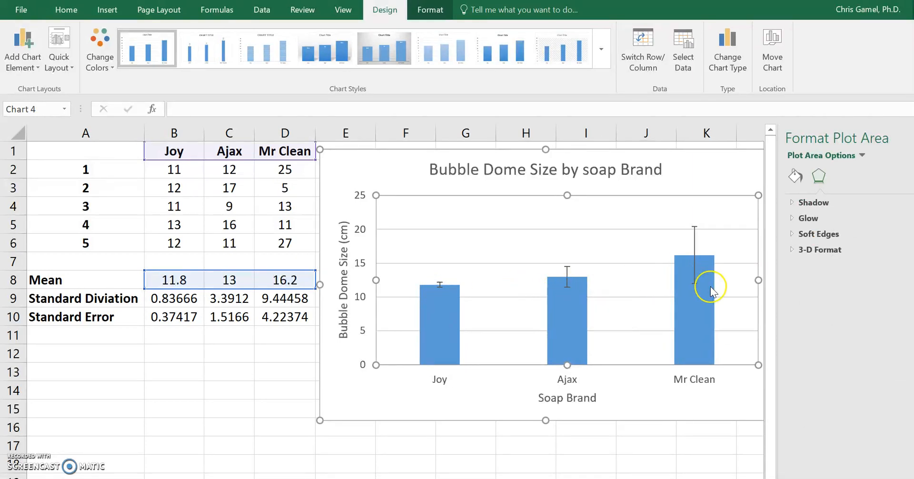
Copy the whole finished chart to the clipboard
mouse_move(711, 287)
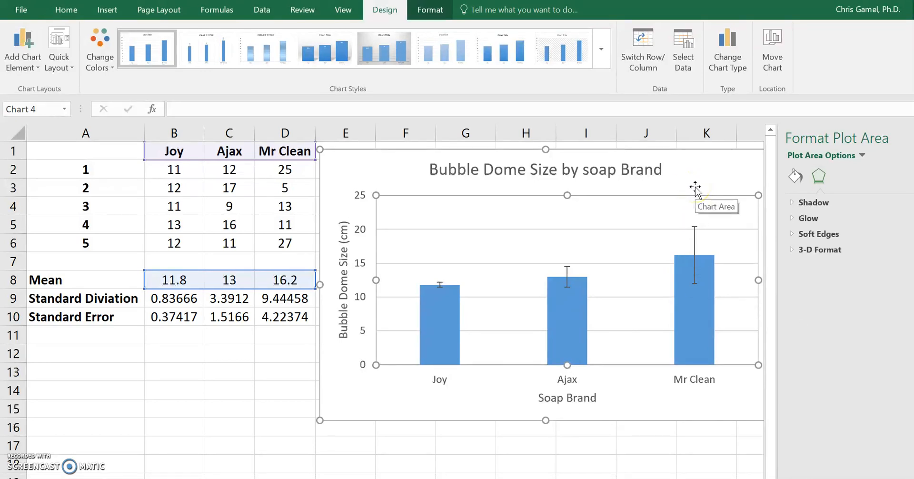
left_click(593, 150)
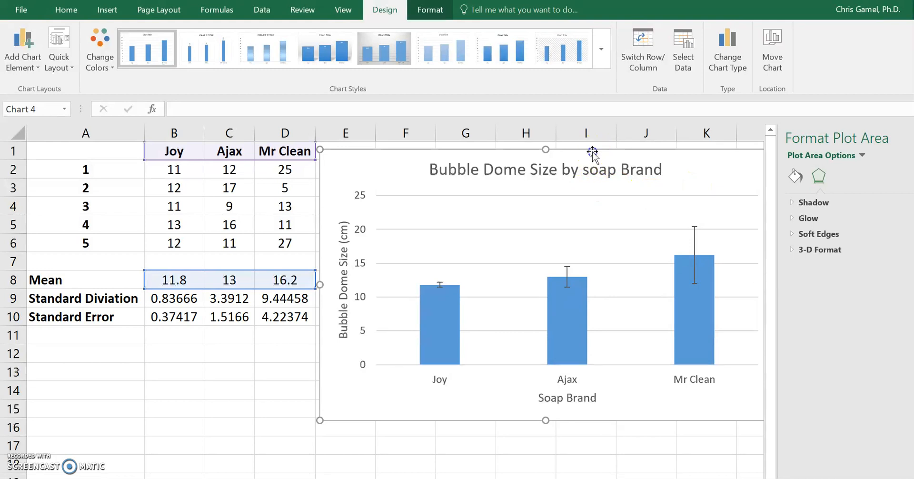
right_click(589, 190)
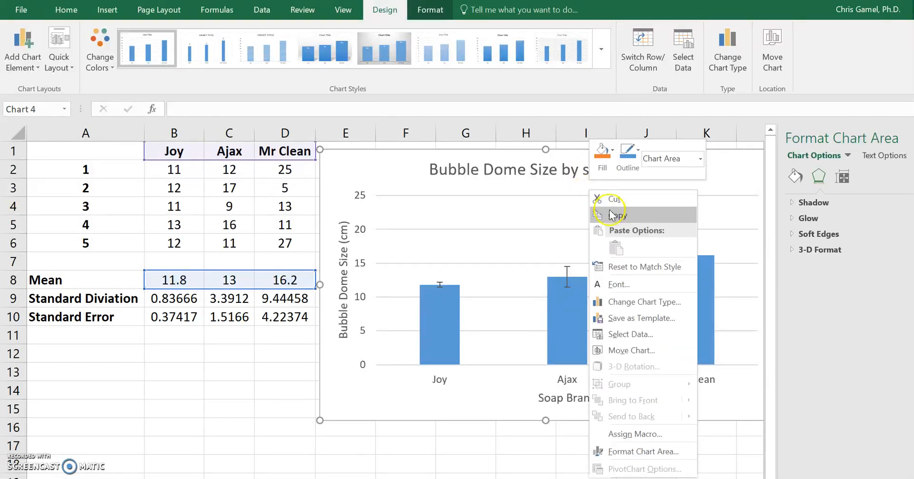
left_click(611, 215)
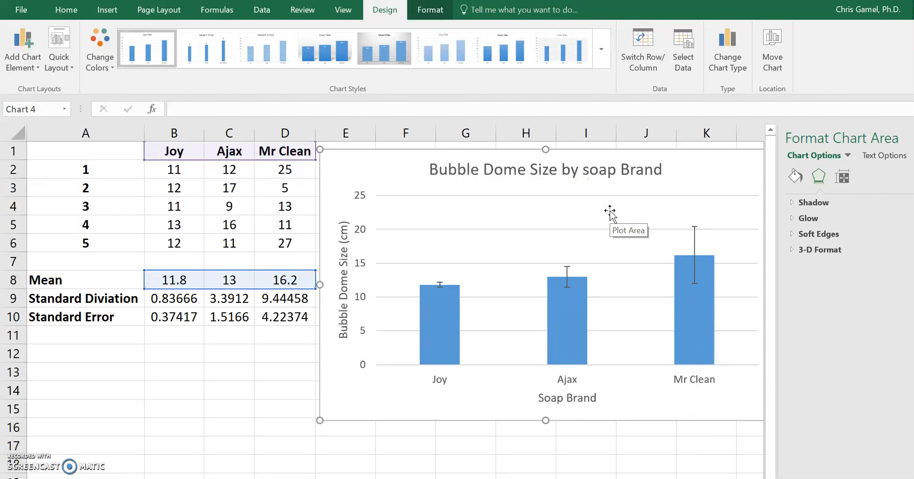